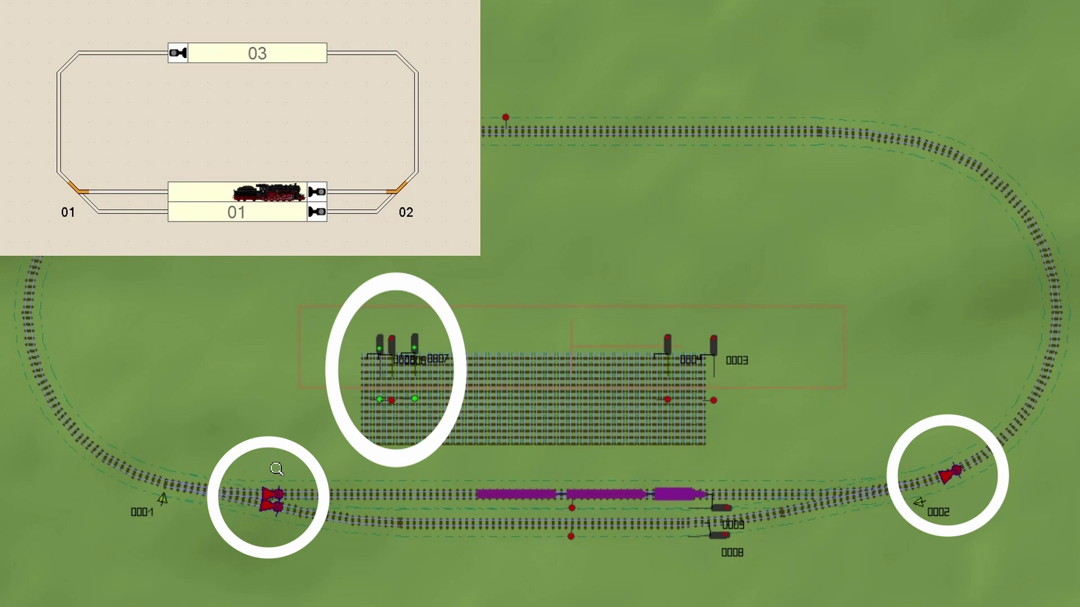
pyautogui.click(278, 505)
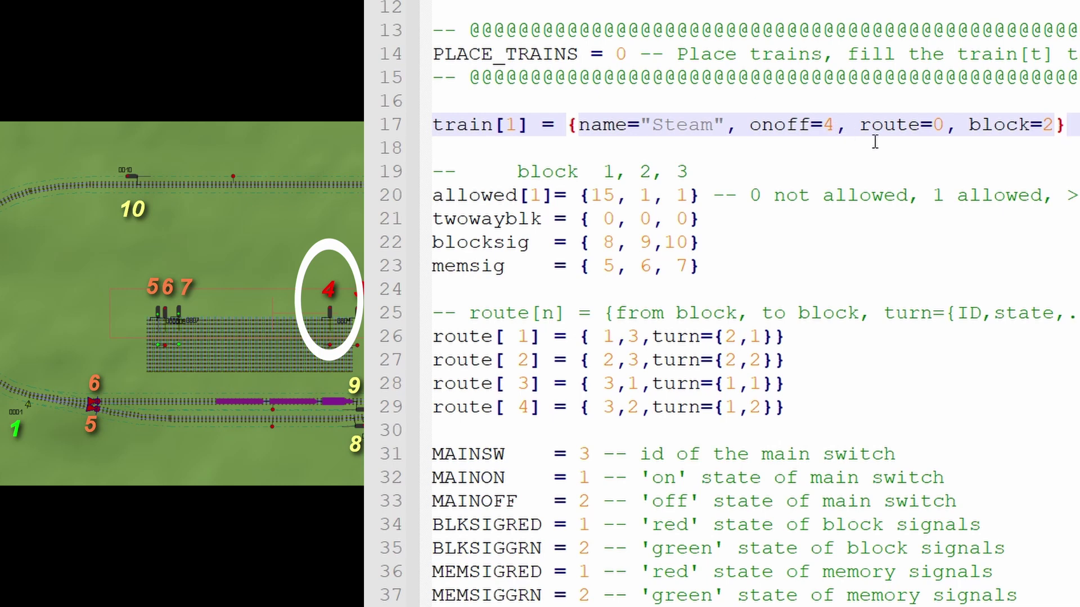
# Step: Examine the route and block entries of train[1] and the allowed[1] table in the configuration script
pyautogui.moveTo(860, 126); pyautogui.dragTo(954, 137)
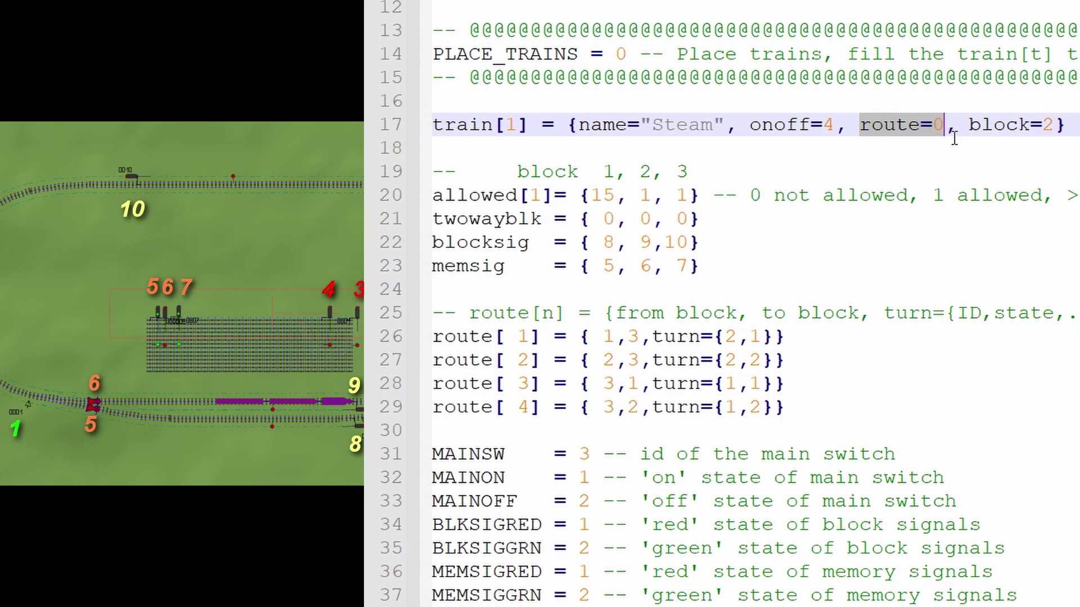
pyautogui.moveTo(968, 126); pyautogui.dragTo(1056, 128)
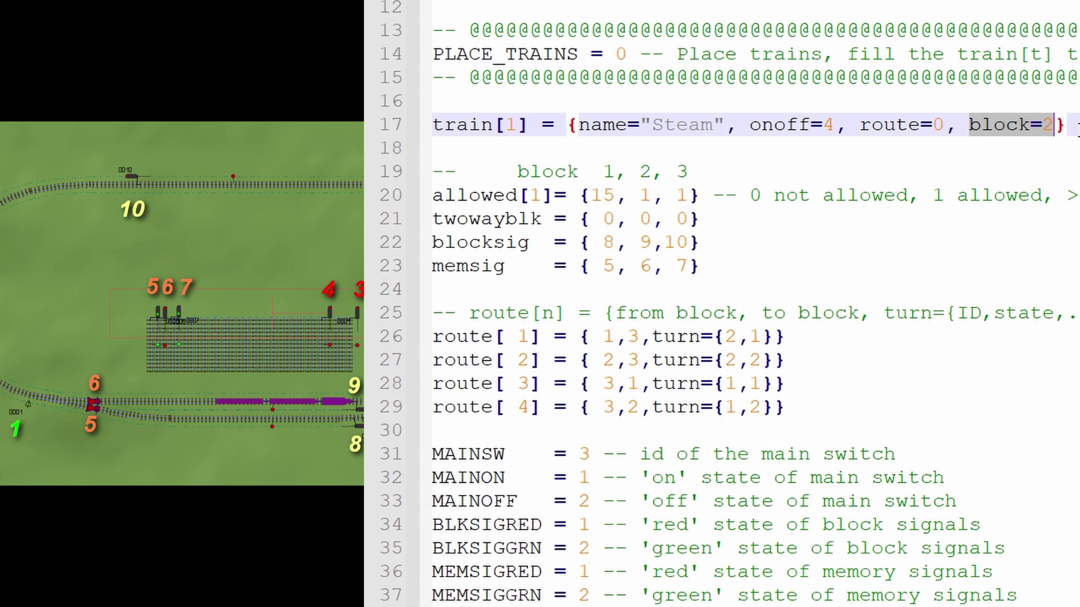
pyautogui.click(399, 202)
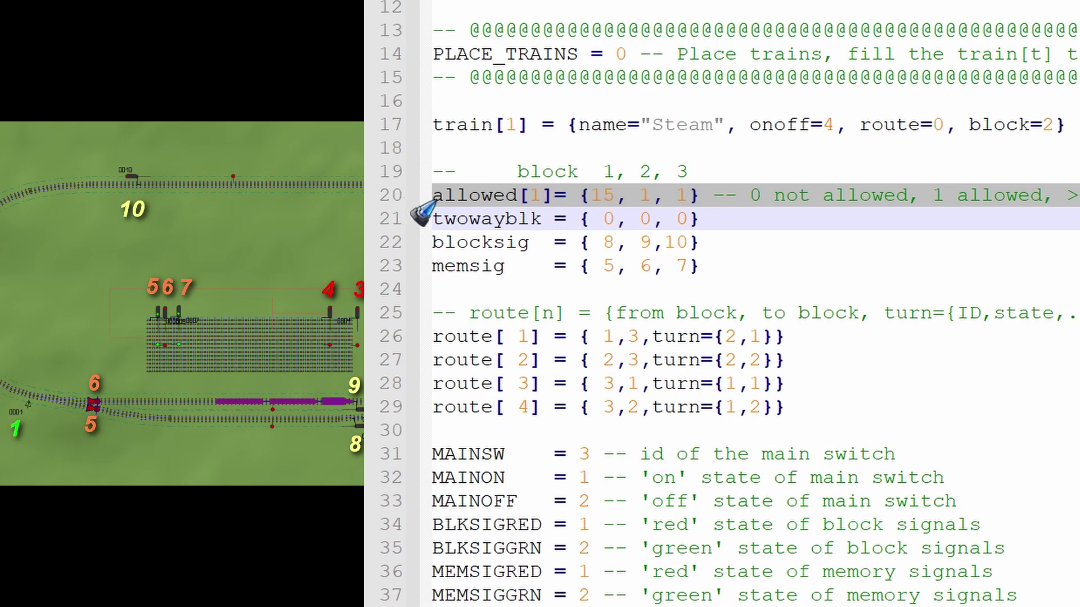
pyautogui.click(536, 202)
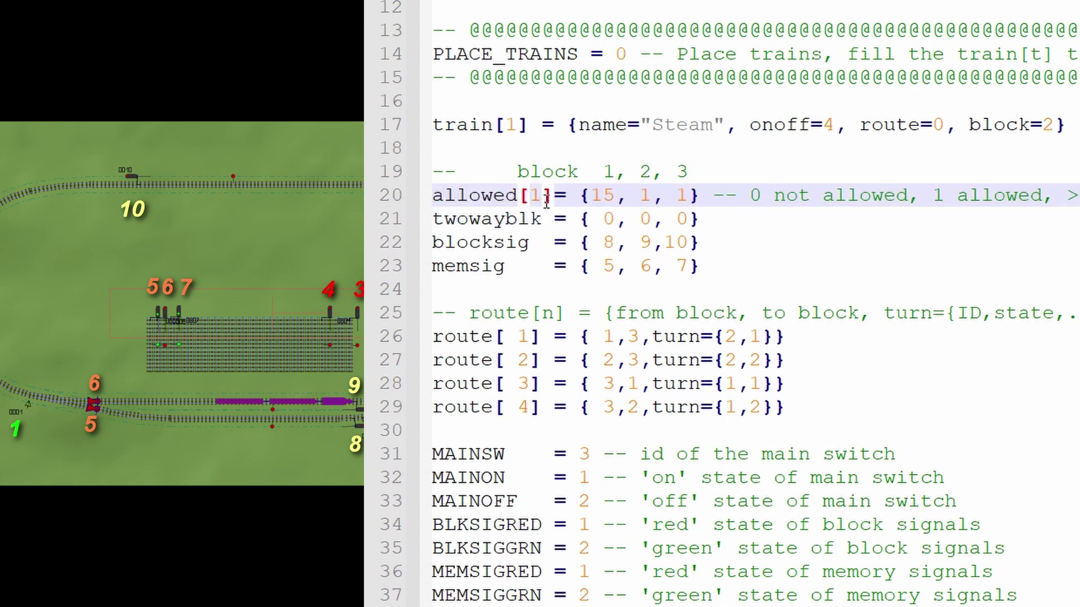
pyautogui.click(544, 204)
pyautogui.click(942, 198)
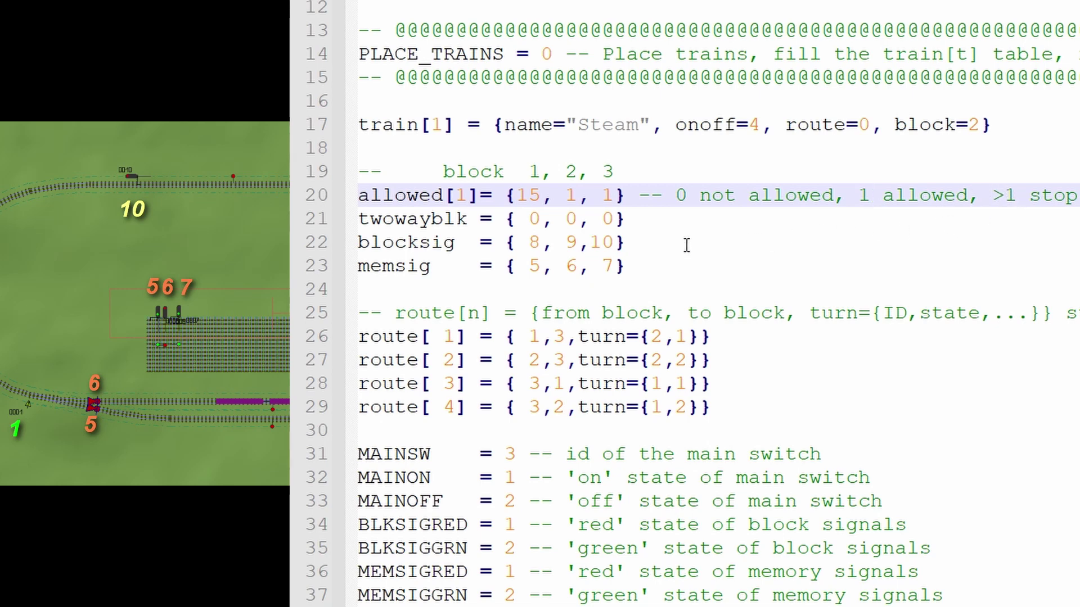
# Step: Set the block 1 value in the allowed[1] table to 20
pyautogui.click(547, 198)
pyautogui.press('BackSpace')
pyautogui.press('BackSpace')
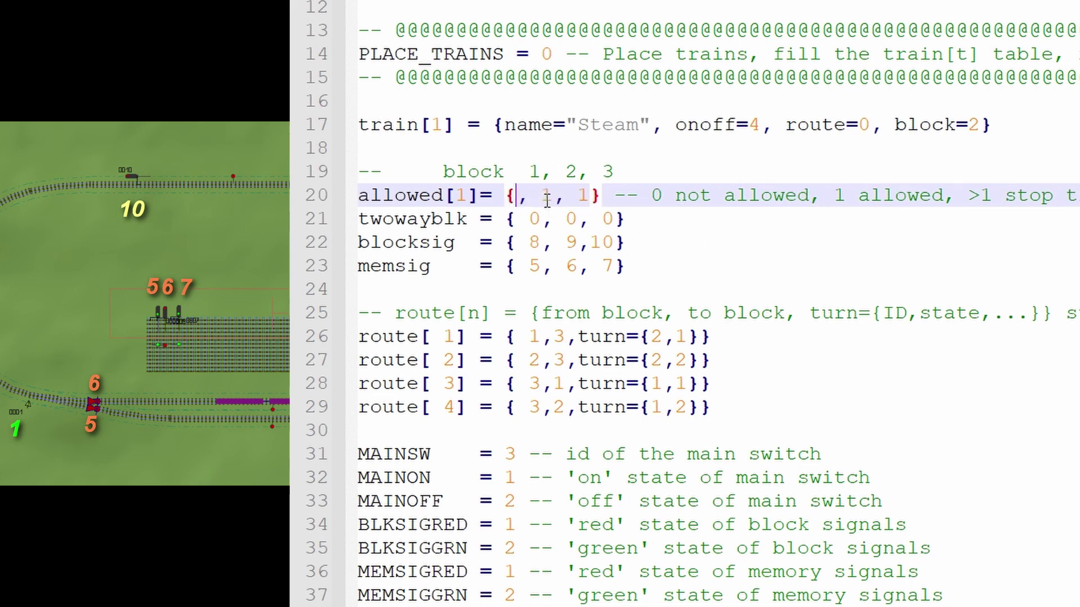
pyautogui.write('20')
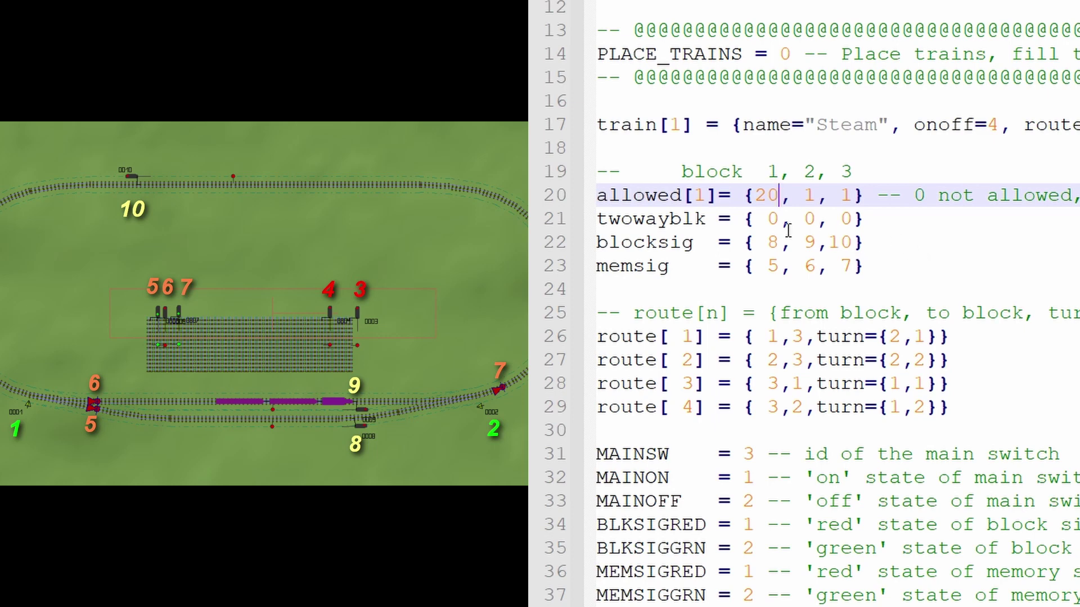
# Step: Examine the twowayblk, blocksig and memsig tables, the four route definitions and the MAINSW main switch setting
pyautogui.click(932, 229)
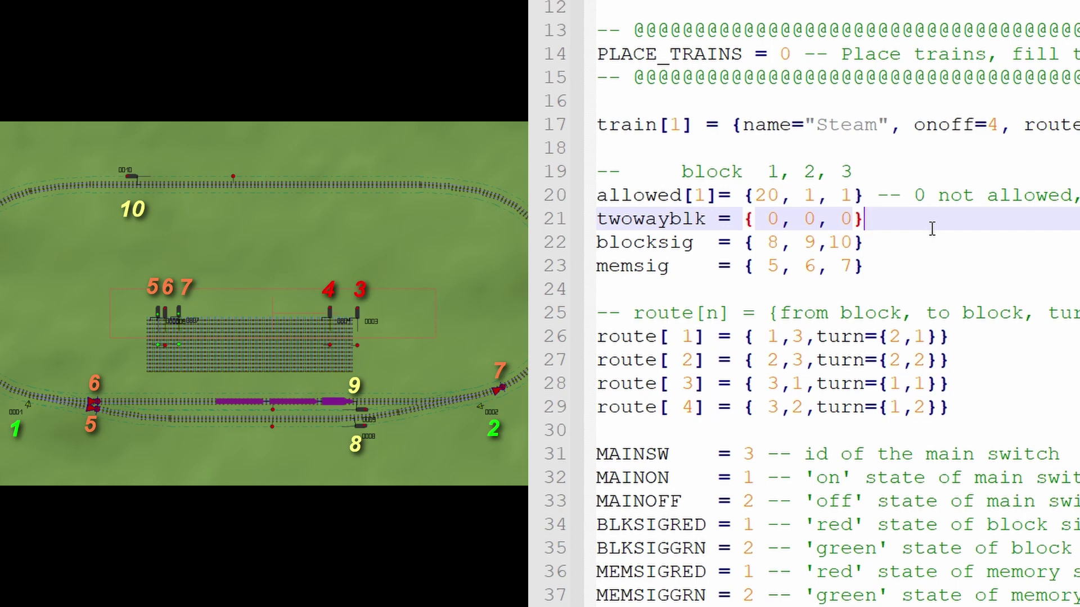
pyautogui.click(933, 252)
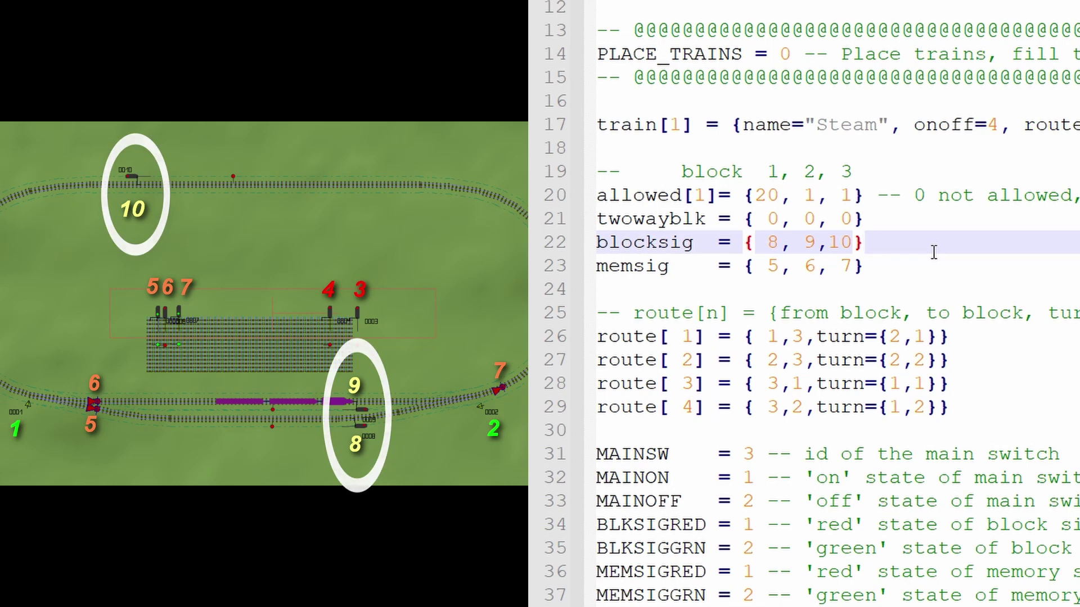
pyautogui.click(930, 282)
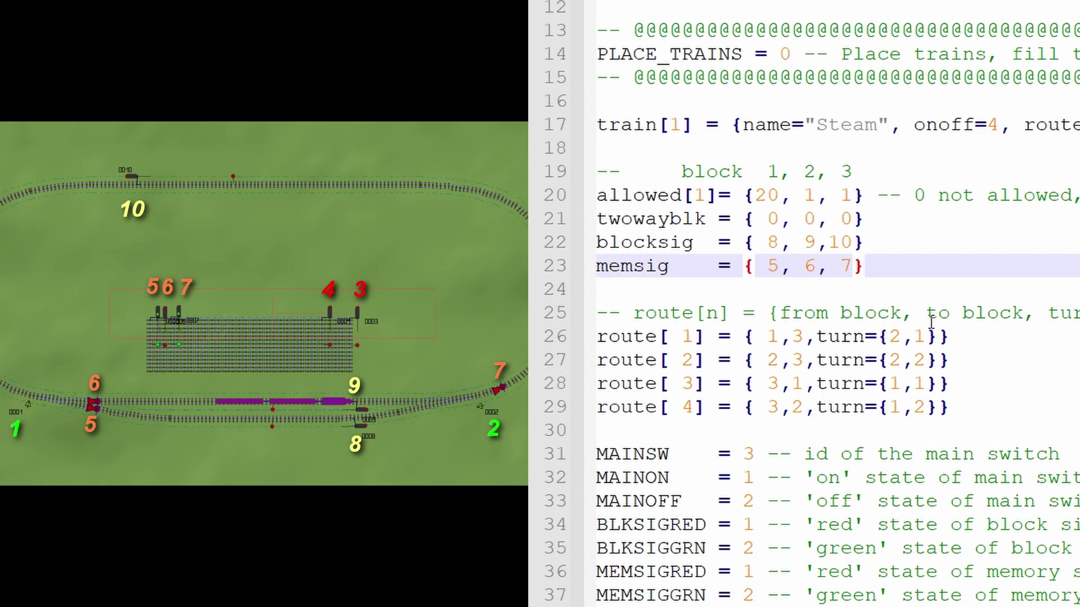
pyautogui.click(983, 344)
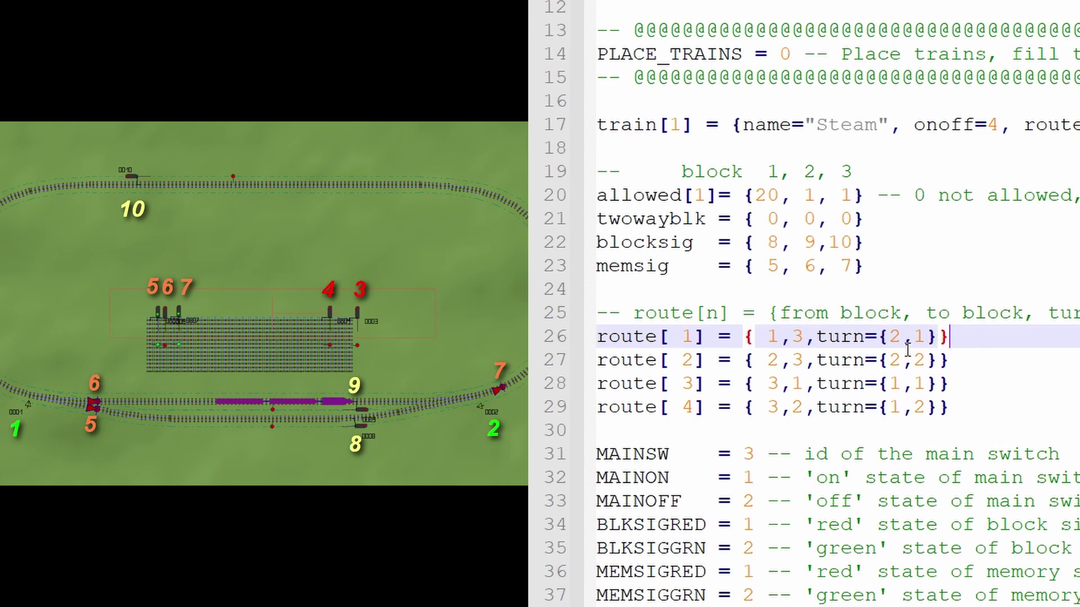
pyautogui.click(979, 372)
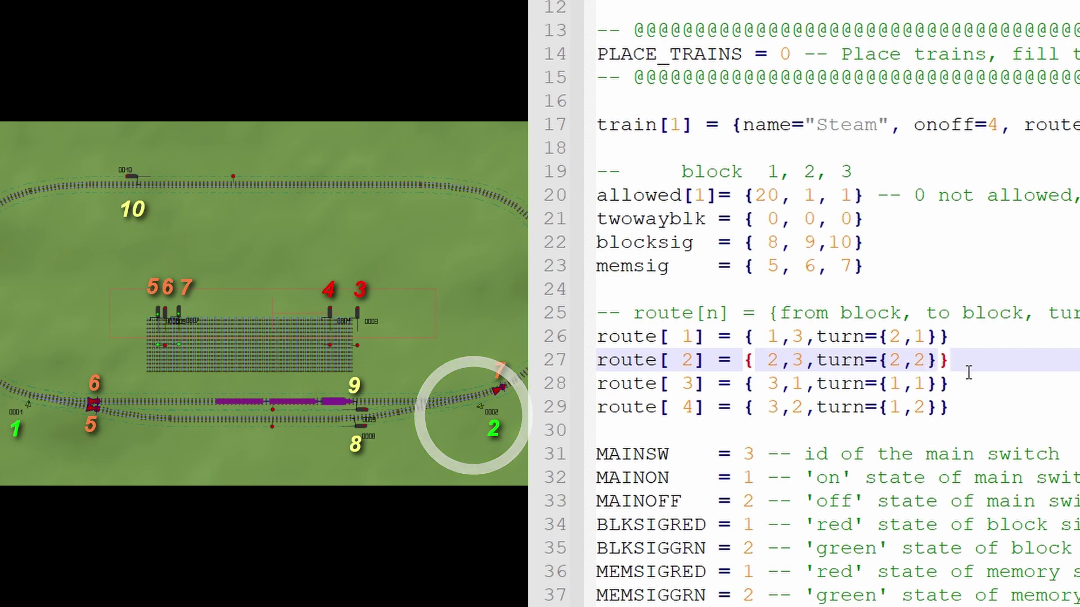
pyautogui.click(971, 395)
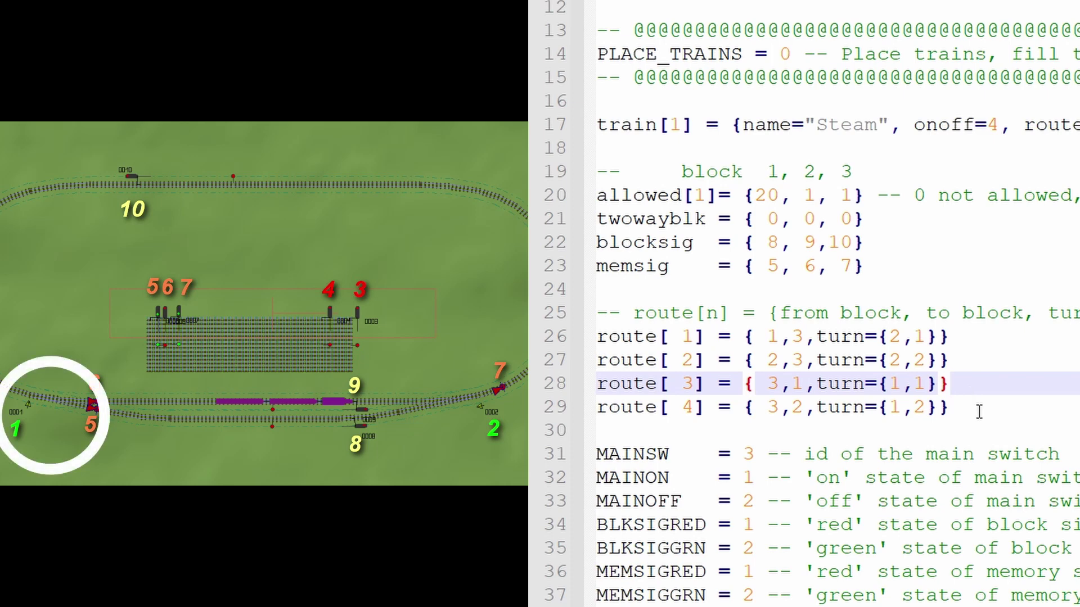
pyautogui.click(978, 412)
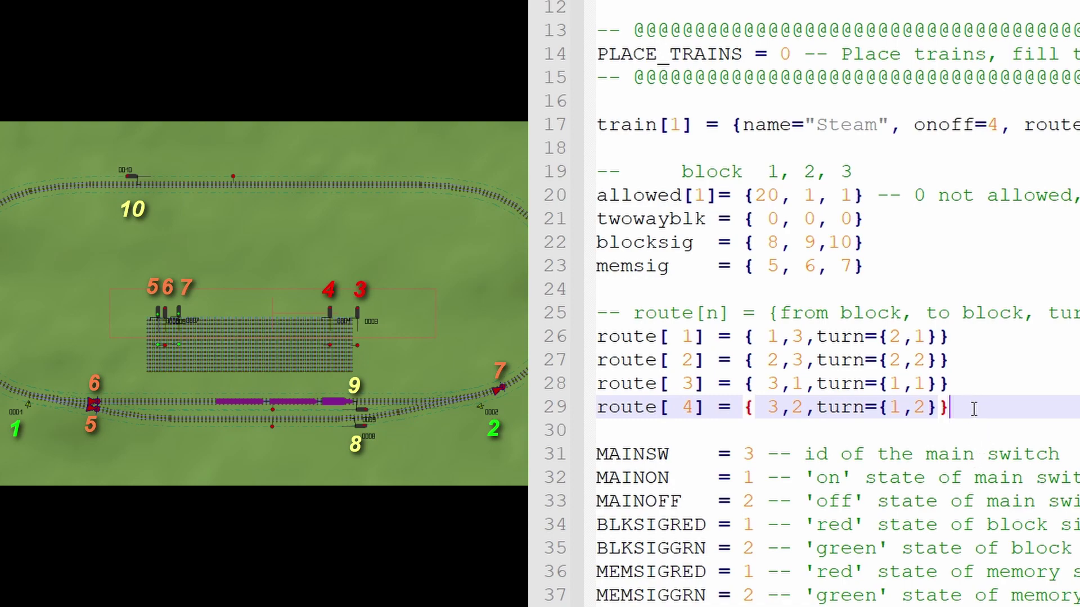
pyautogui.scroll(-3, 986, 409)
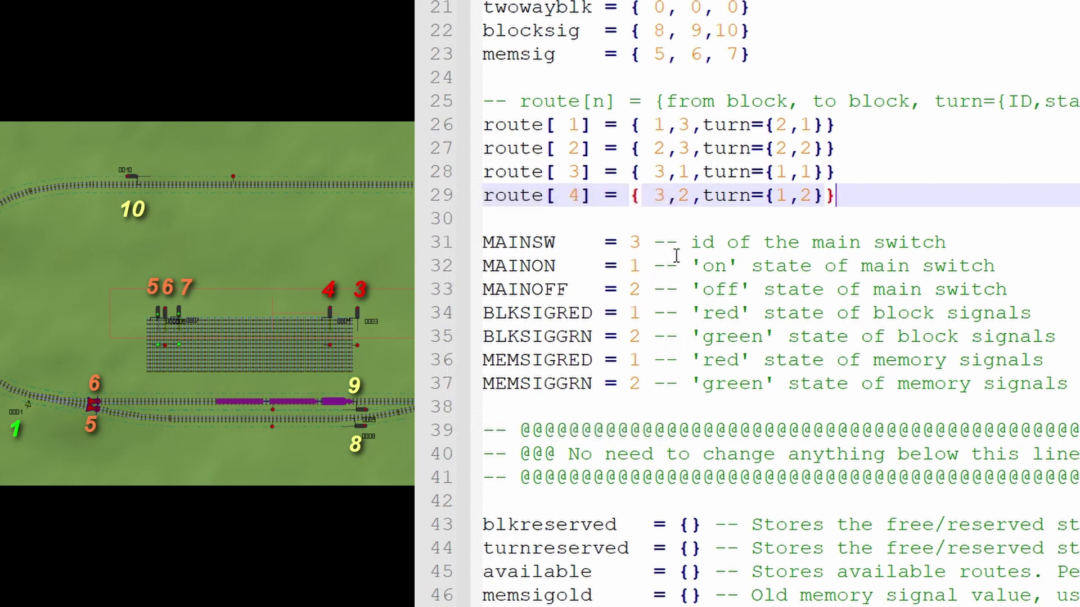
pyautogui.press('Down')
pyautogui.press('Down')
pyautogui.press('End')
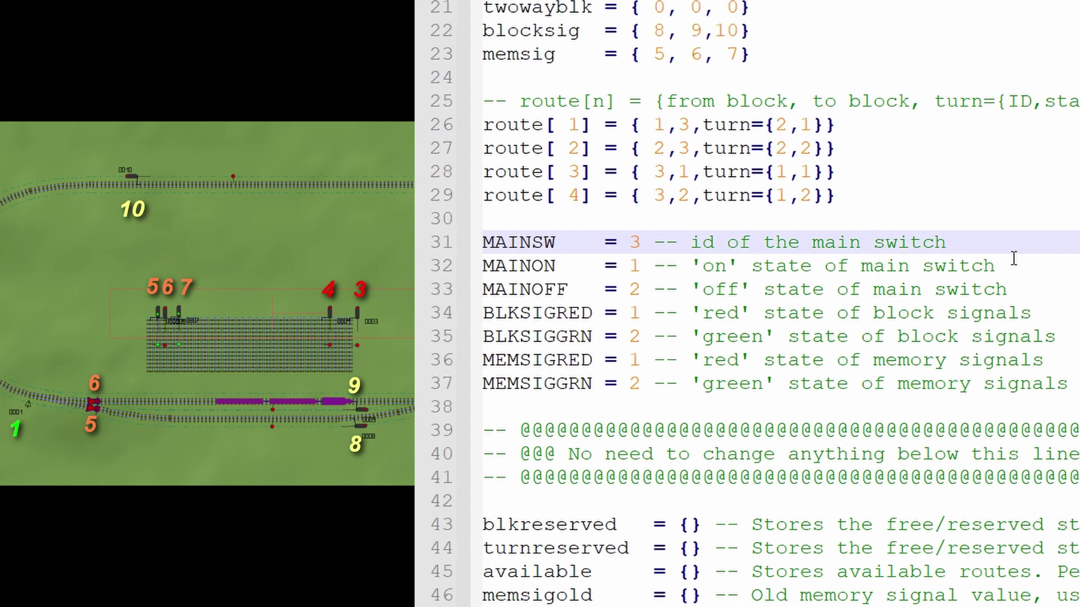
# Step: Copy the entire edited script and paste it over all existing code in EEP's LUA script editor
pyautogui.hotkey('ctrl', 'a')
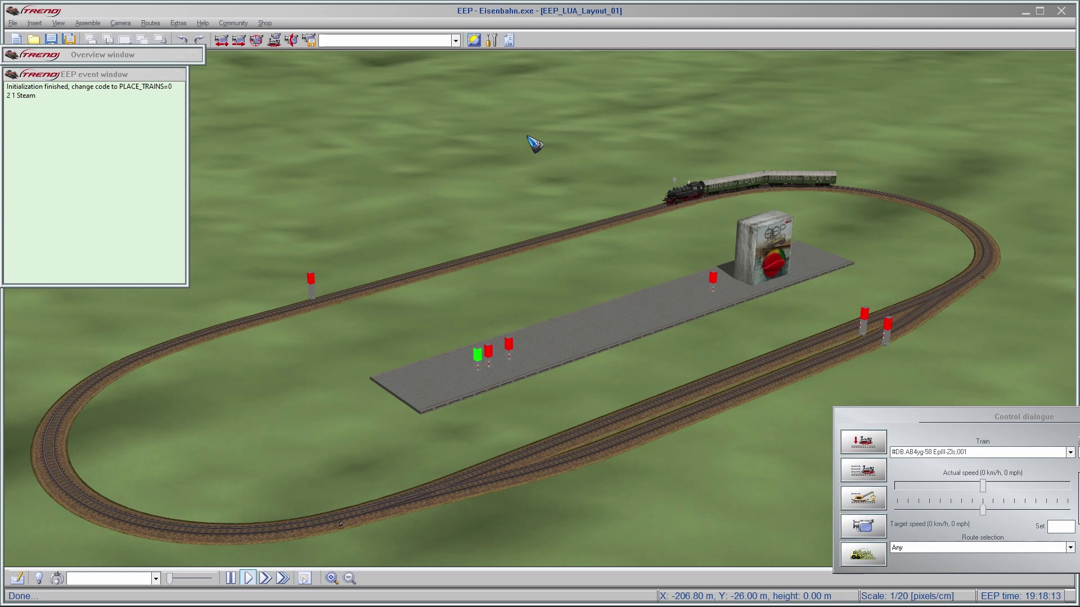
pyautogui.click(510, 42)
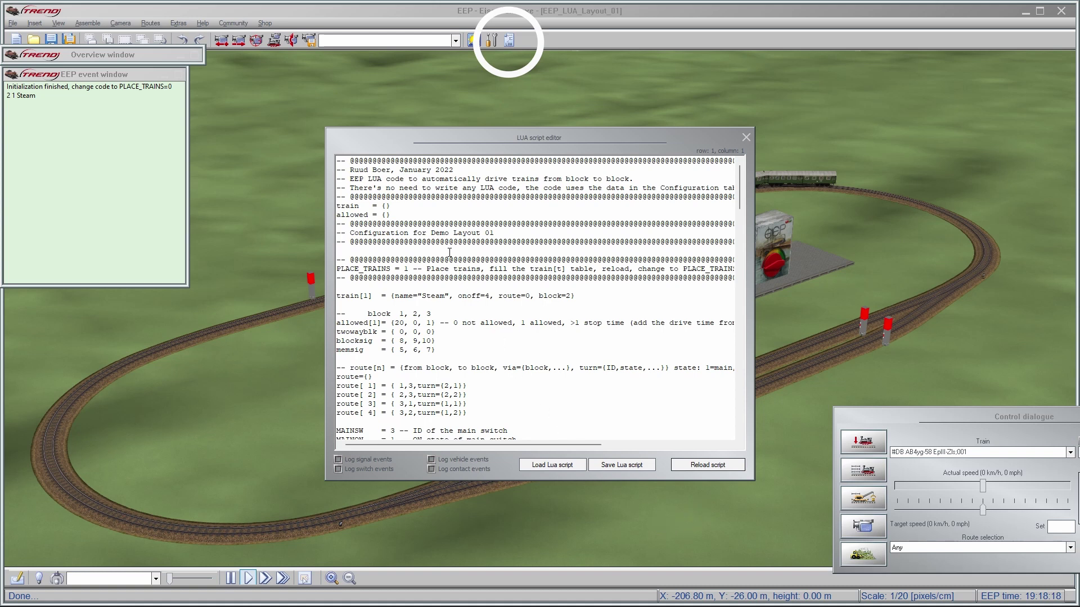
pyautogui.hotkey('ctrl', 'a')
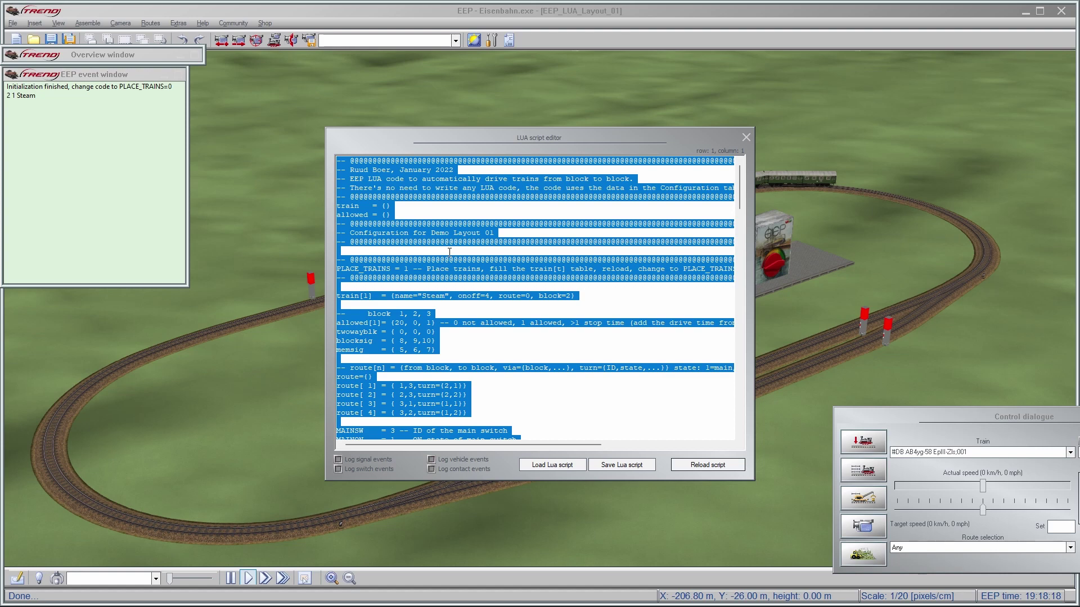
pyautogui.hotkey('ctrl', 'v')
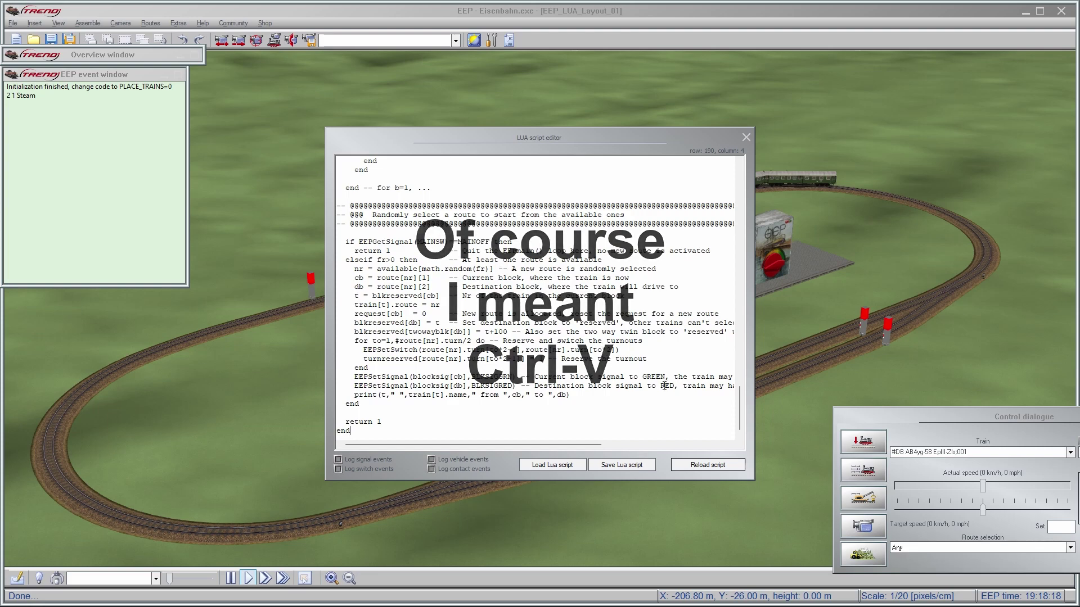
# Step: Set PLACE_TRAINS to 1 in the pasted script and reload the script
pyautogui.scroll(10, 673, 388)
pyautogui.scroll(15, 673, 388)
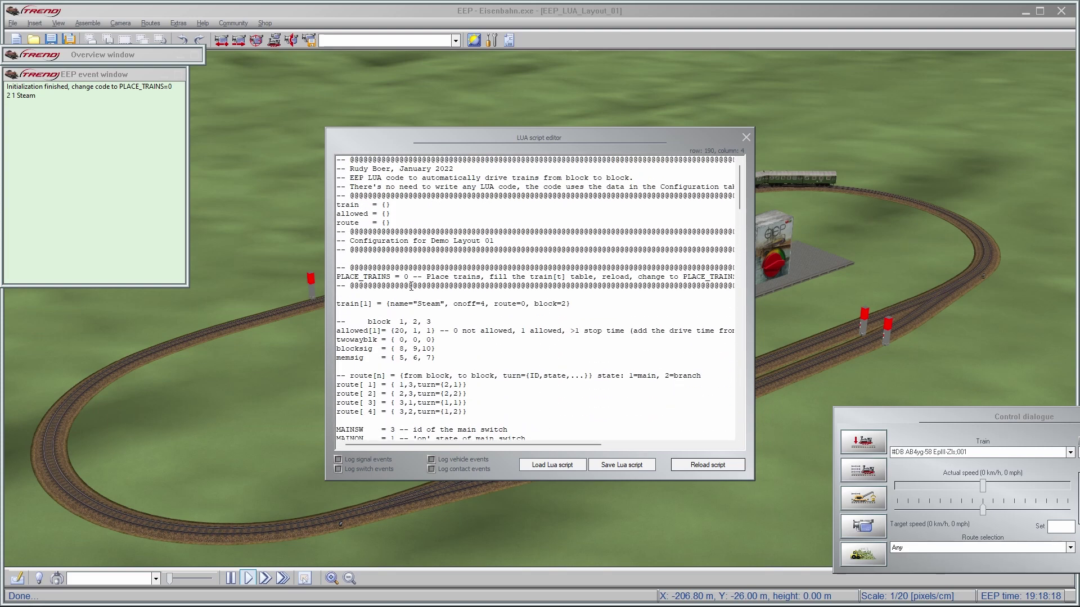
pyautogui.moveTo(343, 278); pyautogui.dragTo(403, 278)
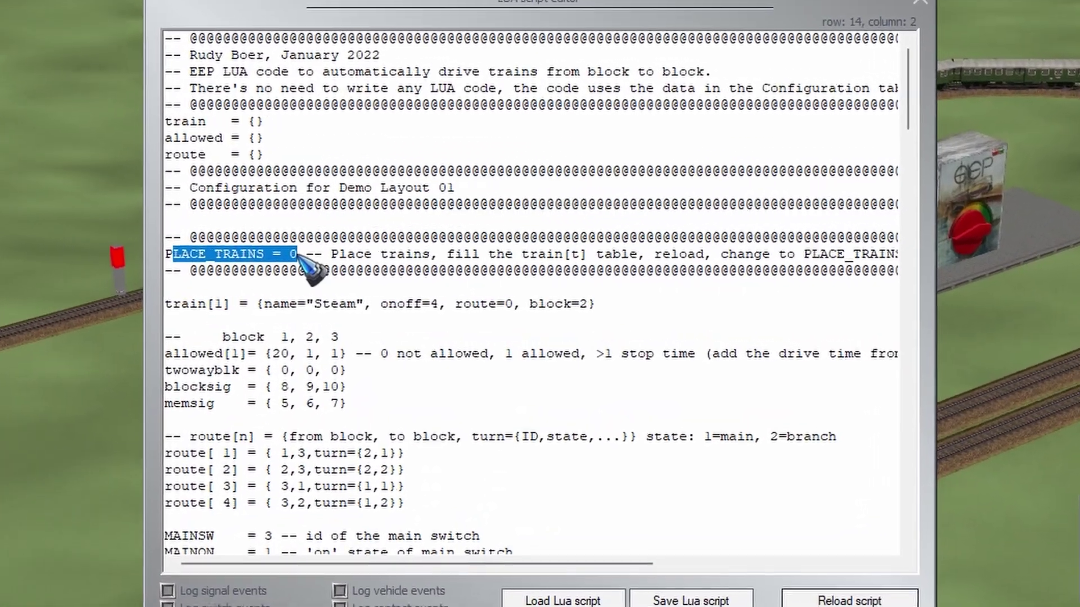
pyautogui.click(343, 276)
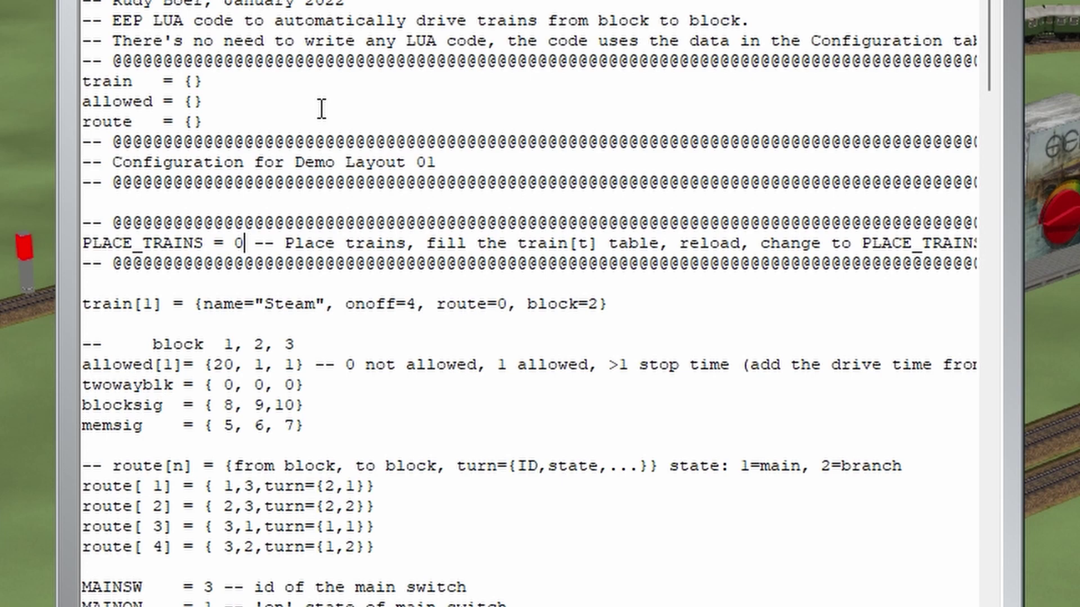
pyautogui.press('BackSpace')
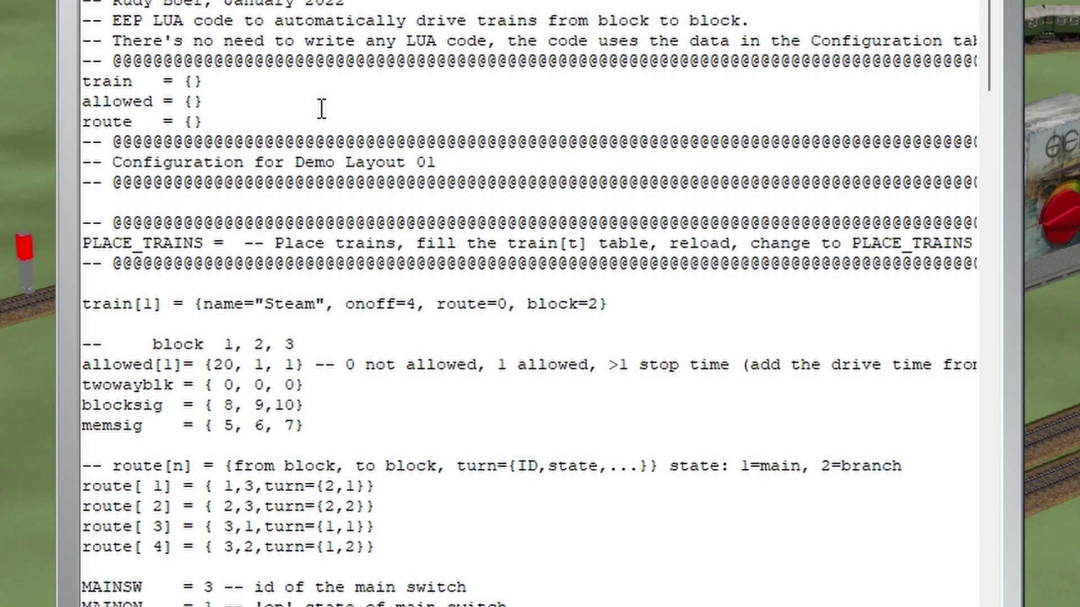
pyautogui.write('1')
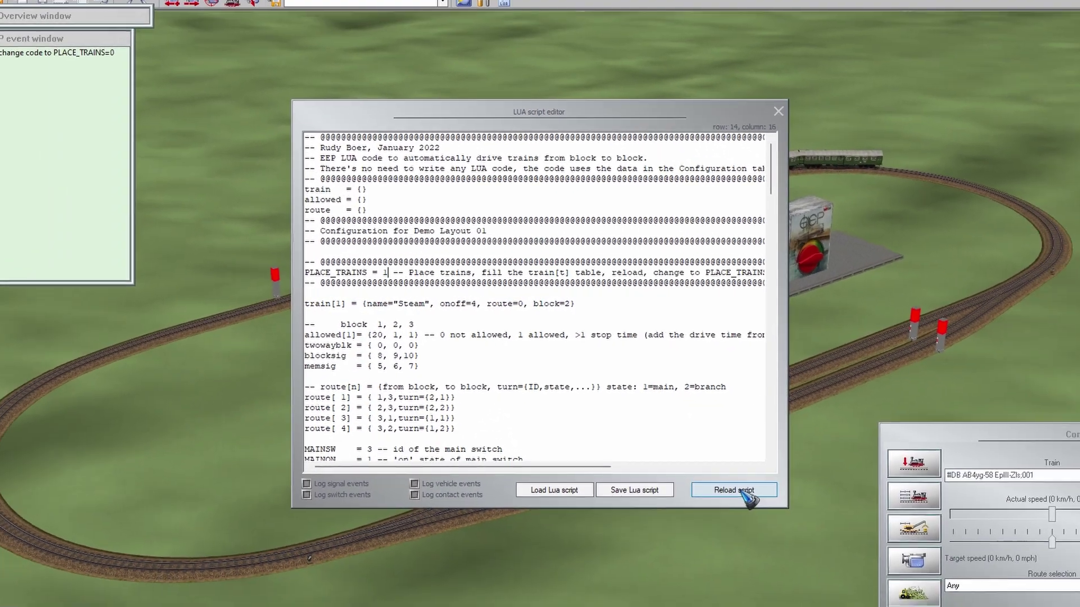
pyautogui.click(827, 565)
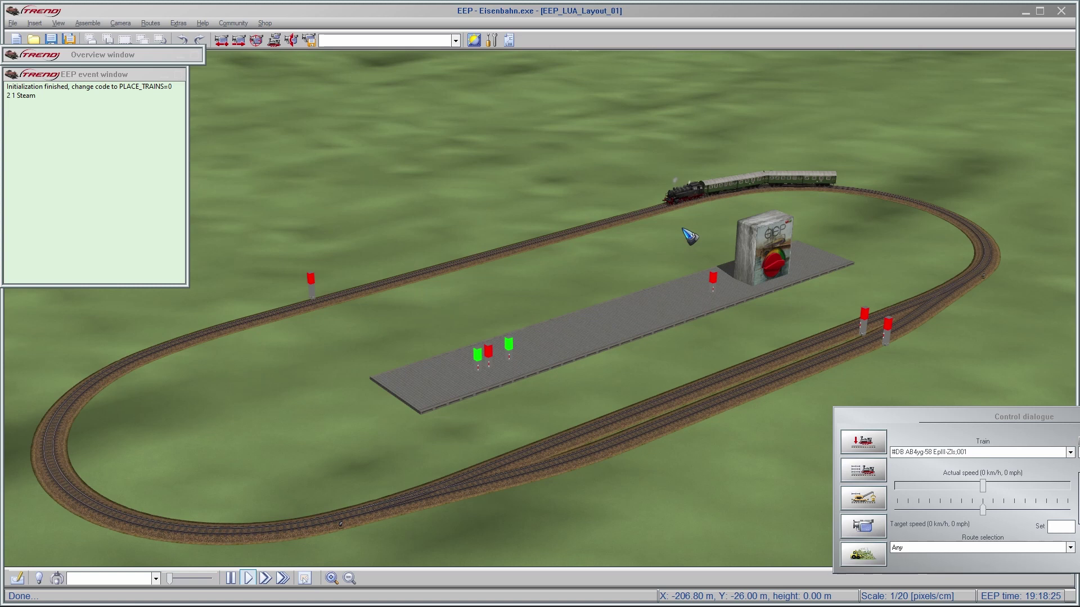
pyautogui.click(863, 443)
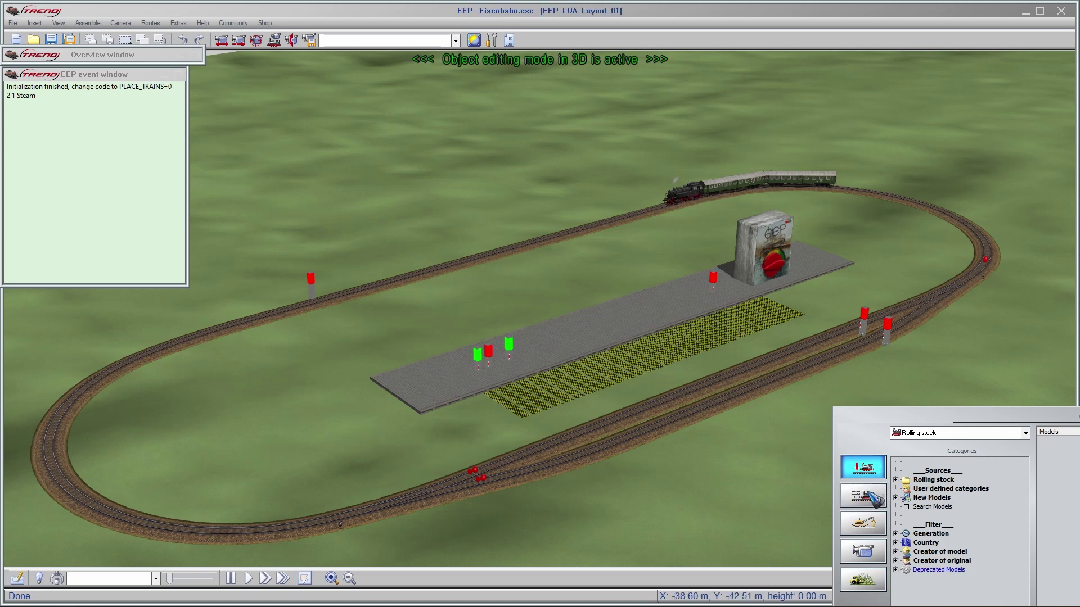
pyautogui.click(879, 495)
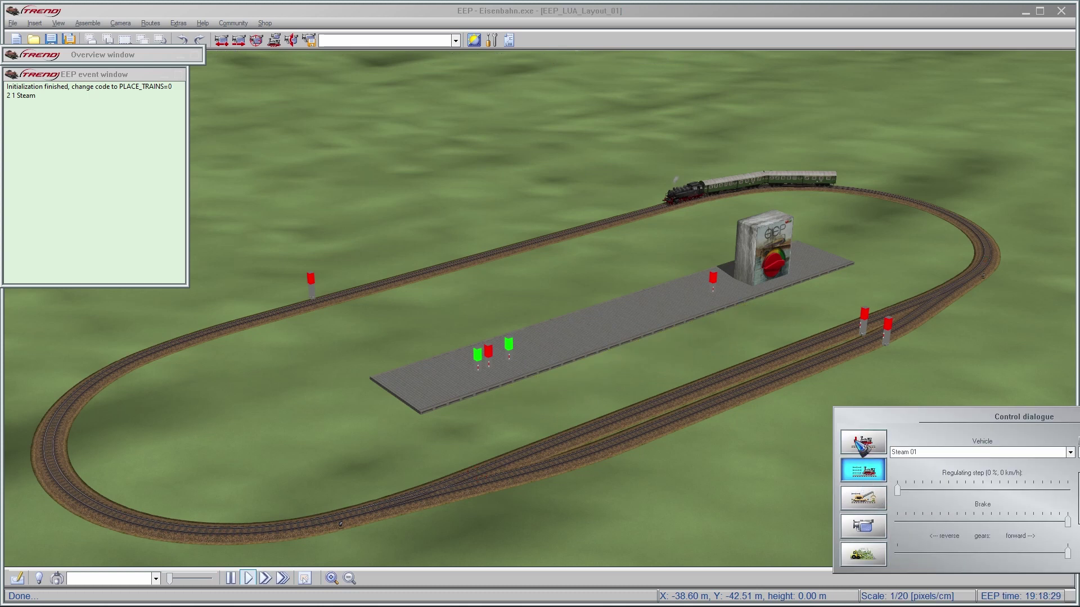
pyautogui.click(862, 472)
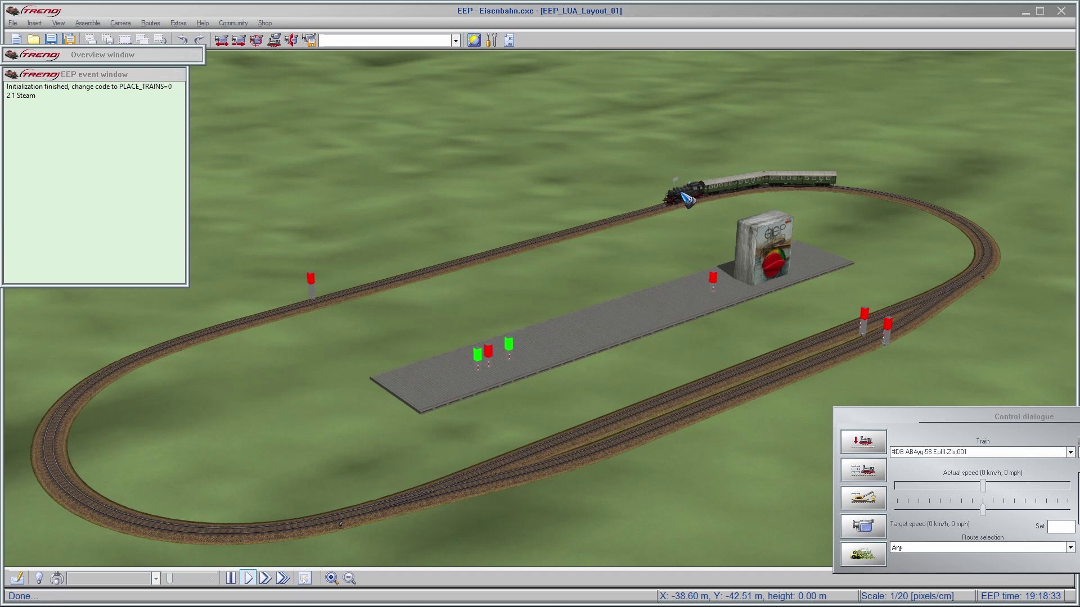
# Step: Select the steam train on the layout and set its target speed to 30 km/h
pyautogui.click(685, 197)
pyautogui.click(872, 475)
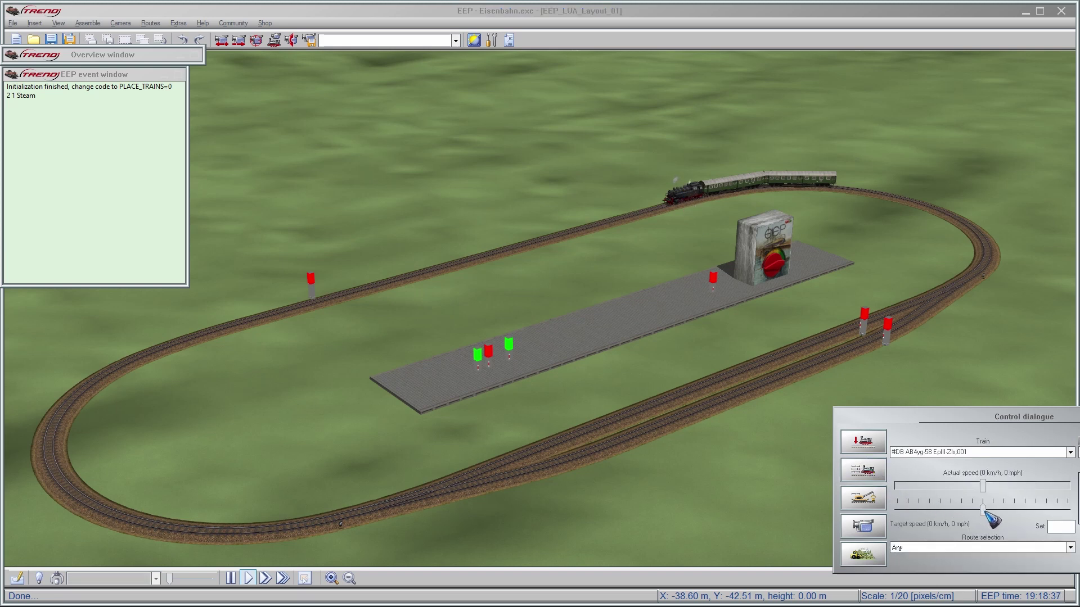
pyautogui.click(1054, 527)
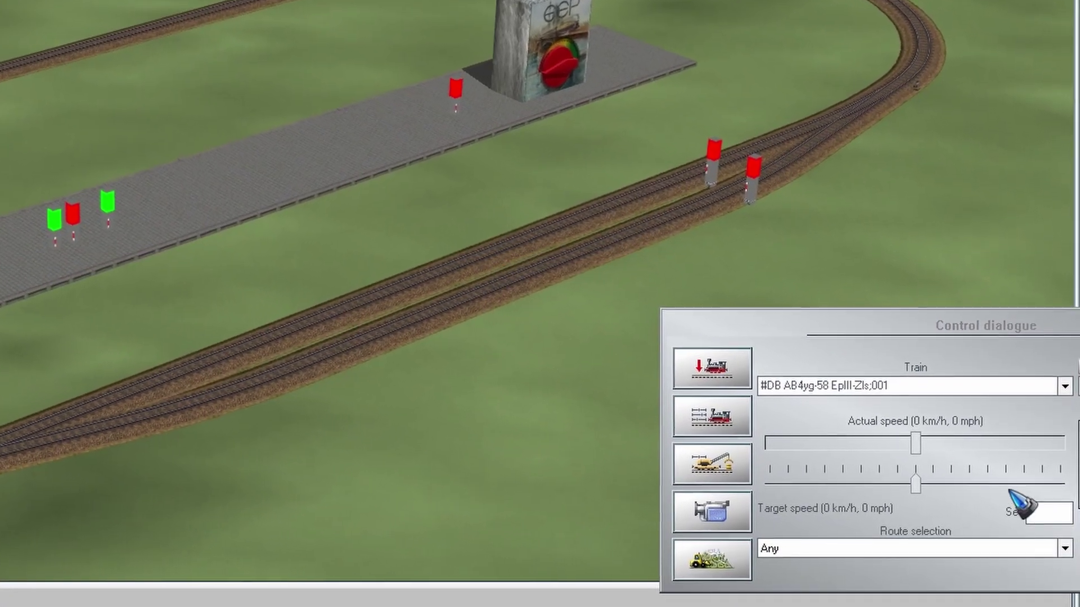
pyautogui.click(1055, 516)
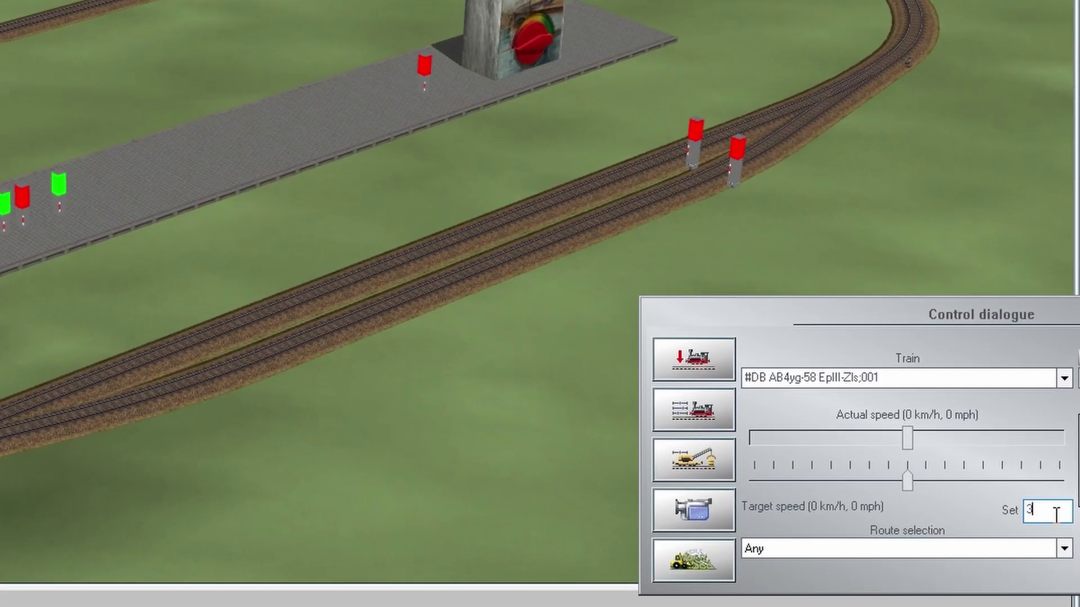
pyautogui.write('30')
pyautogui.press('Return')
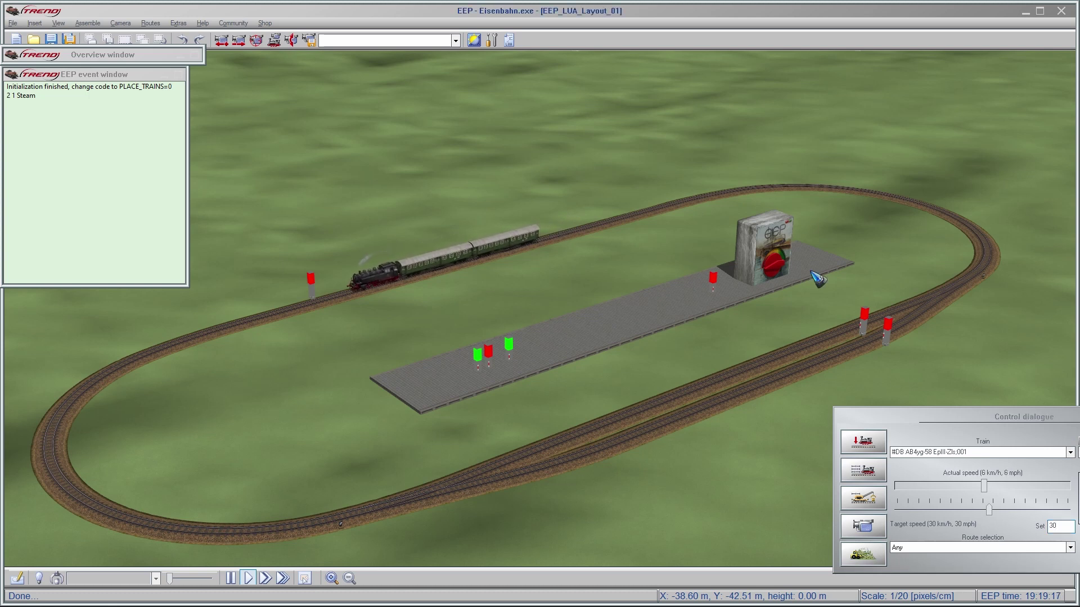
# Step: Set block=3 for the Steam train in the Lua script's train[1] entry and reload the script
pyautogui.click(509, 40)
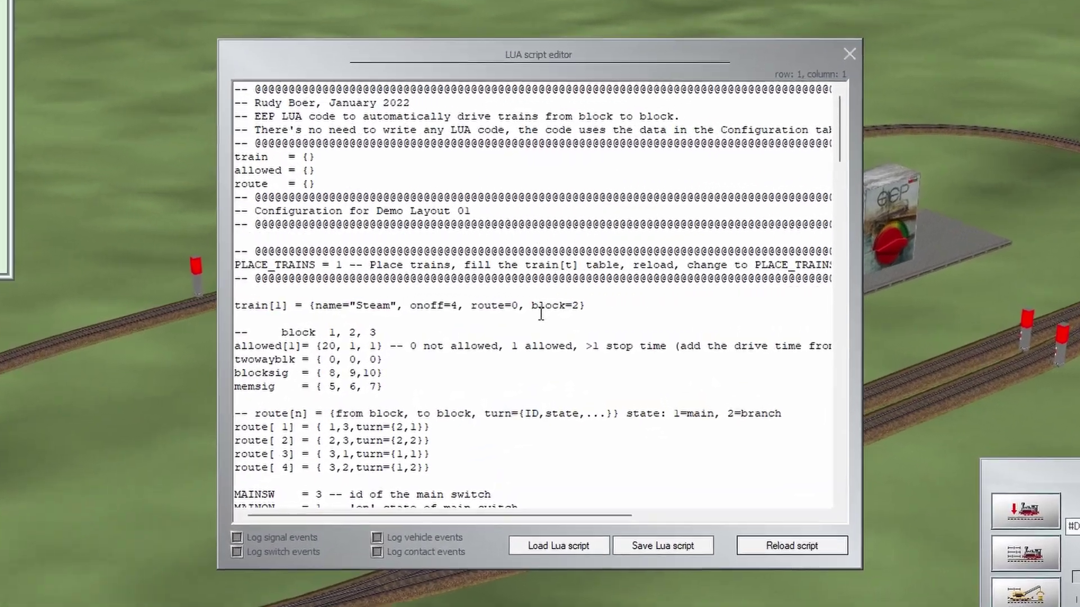
pyautogui.moveTo(535, 305); pyautogui.dragTo(584, 313)
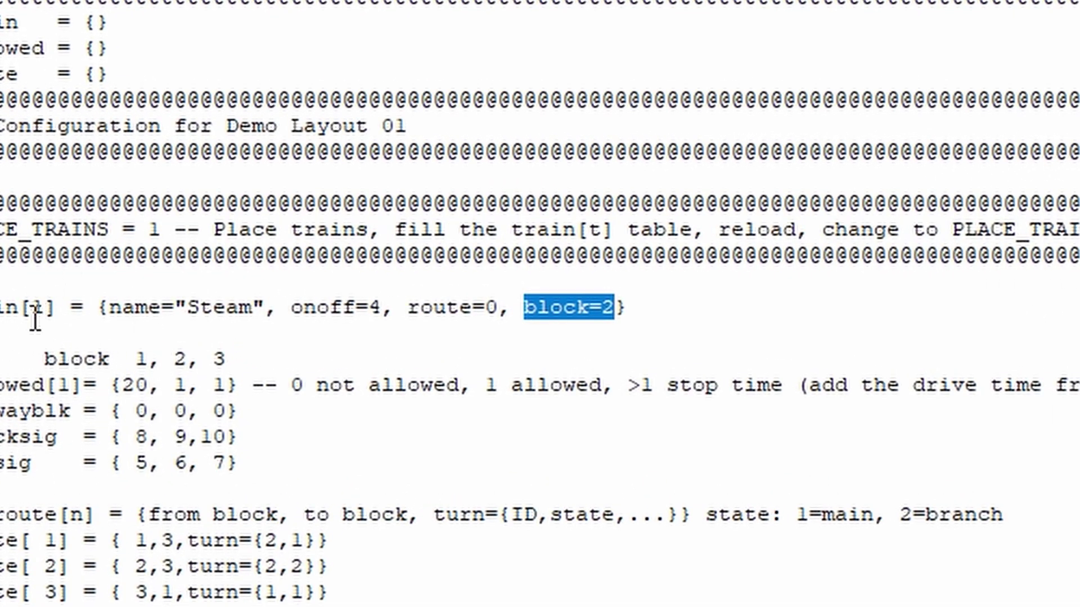
pyautogui.press('Right')
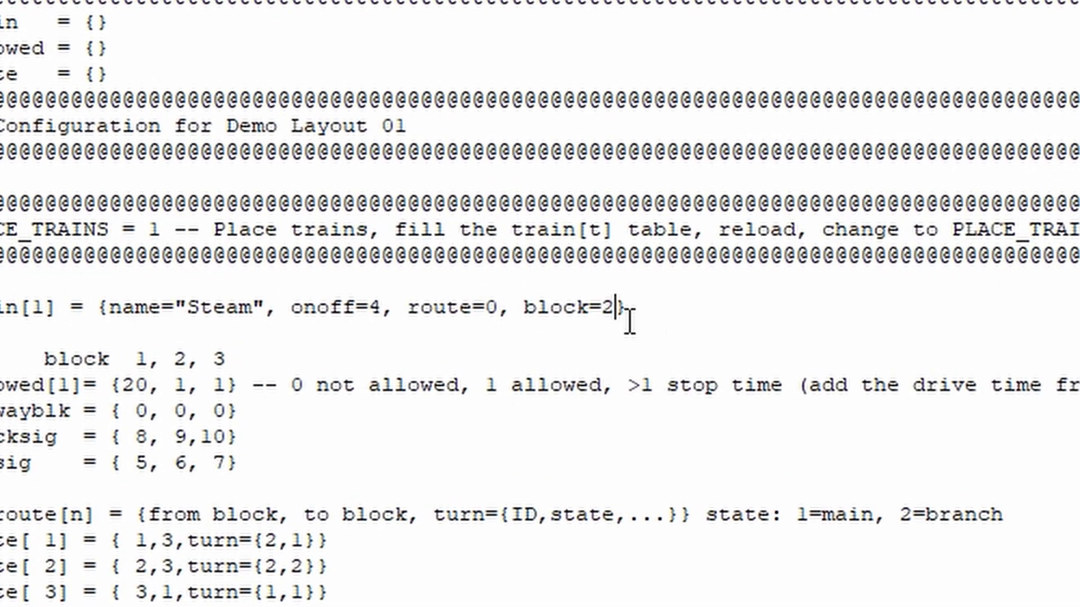
pyautogui.press('BackSpace')
pyautogui.write('3')
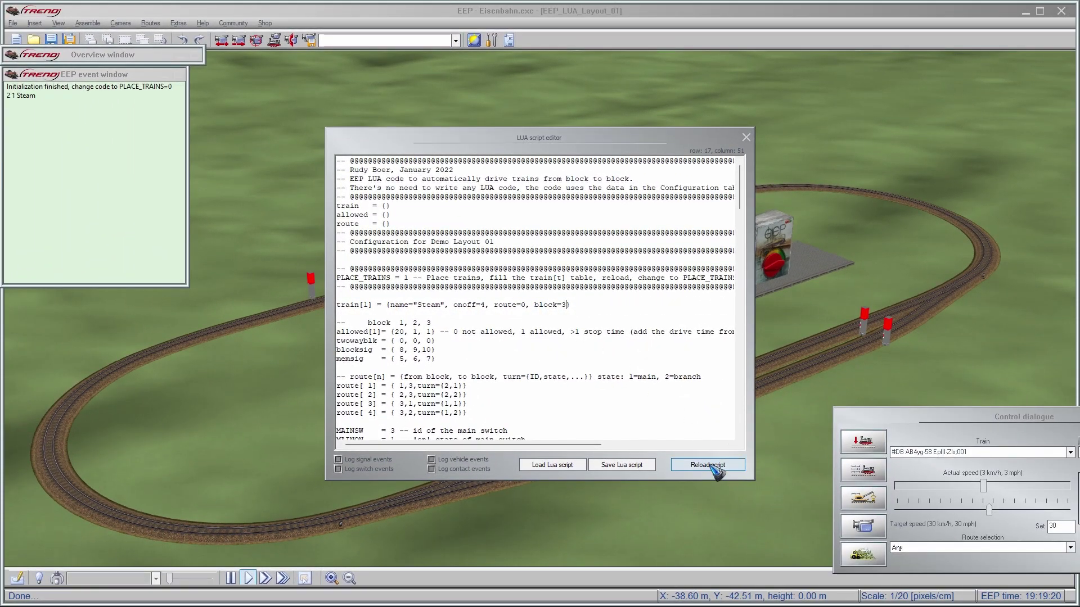
pyautogui.click(709, 466)
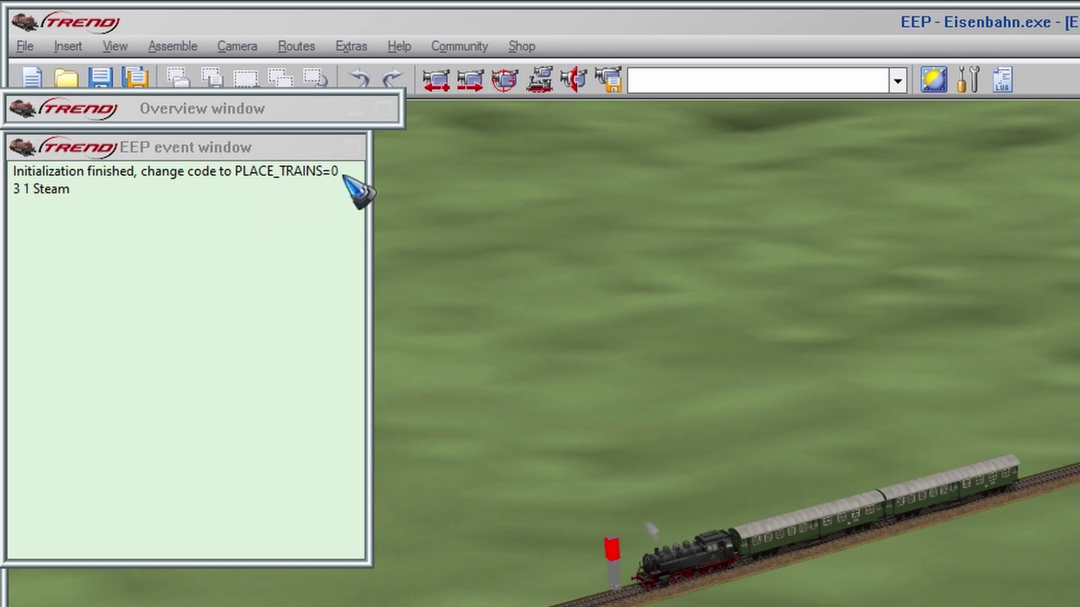
# Step: Set PLACE_TRAINS to 0 in the Lua script and reload it
pyautogui.click(1003, 81)
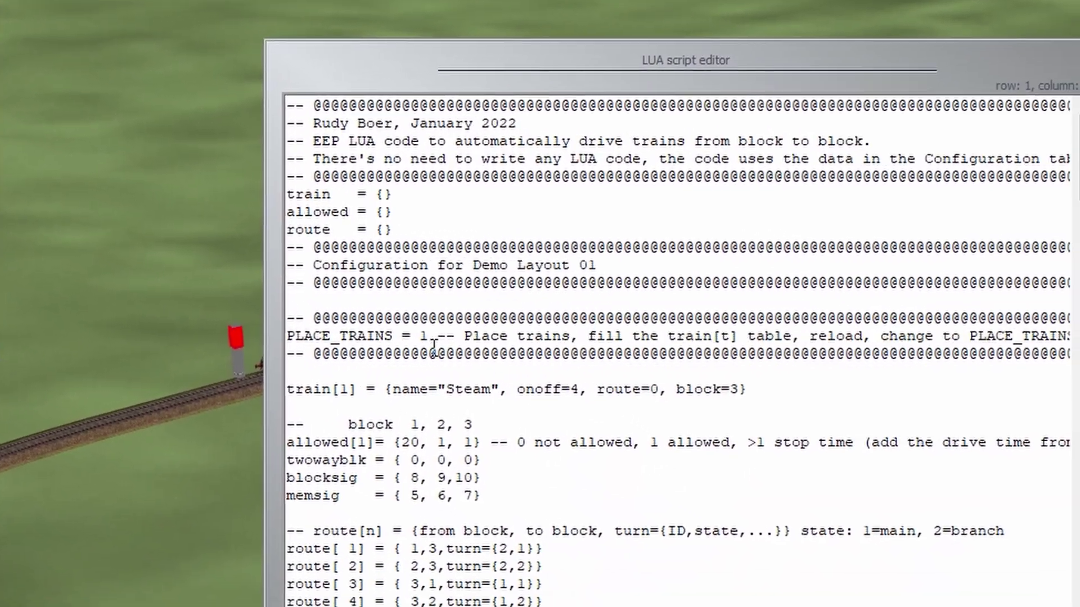
pyautogui.click(652, 466)
pyautogui.press('BackSpace')
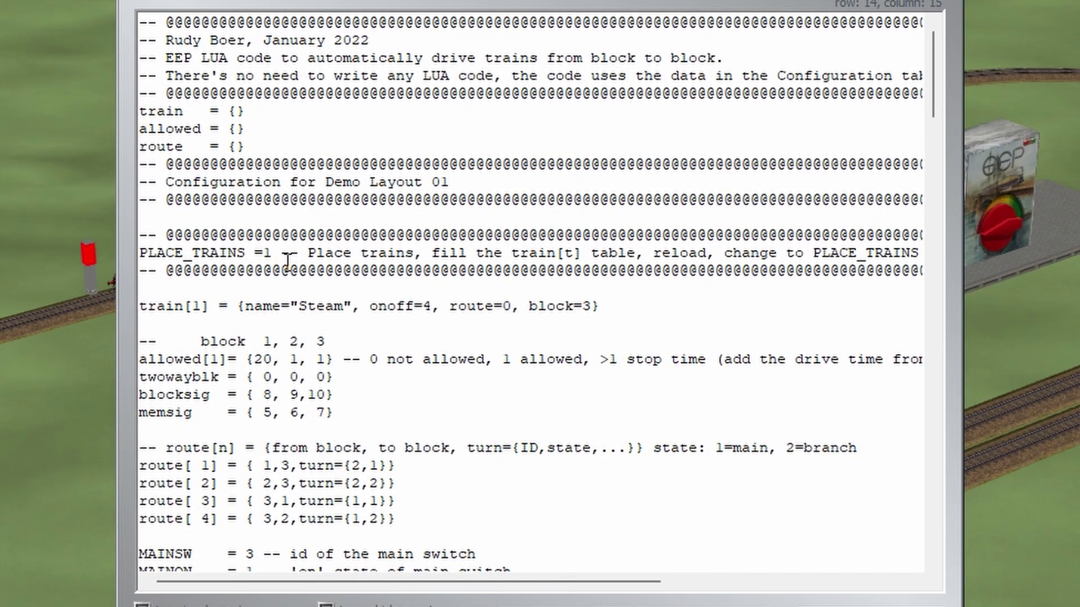
pyautogui.press('Delete')
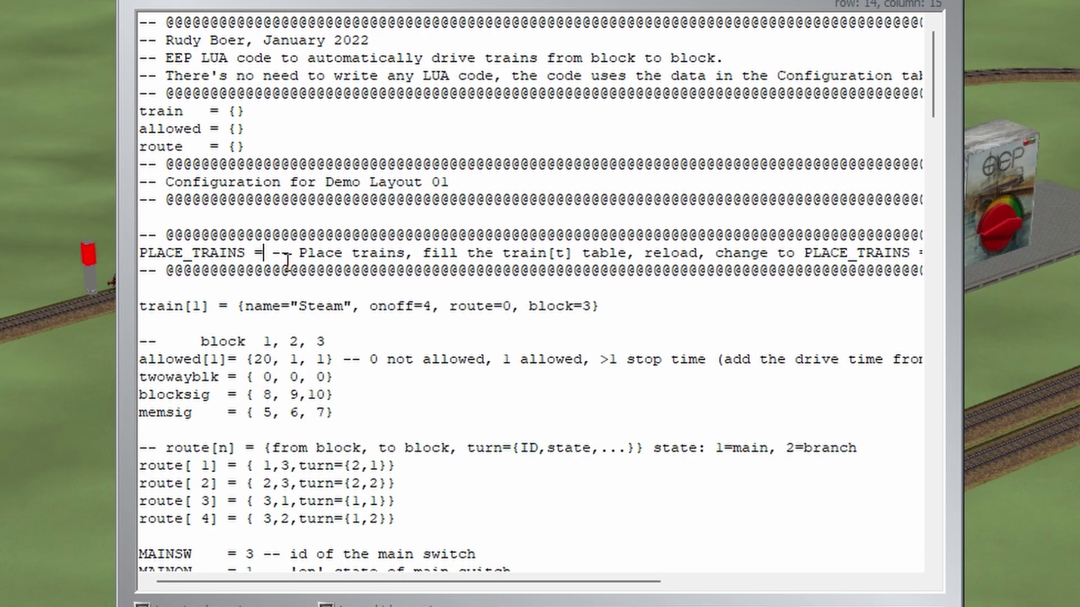
pyautogui.write('0')
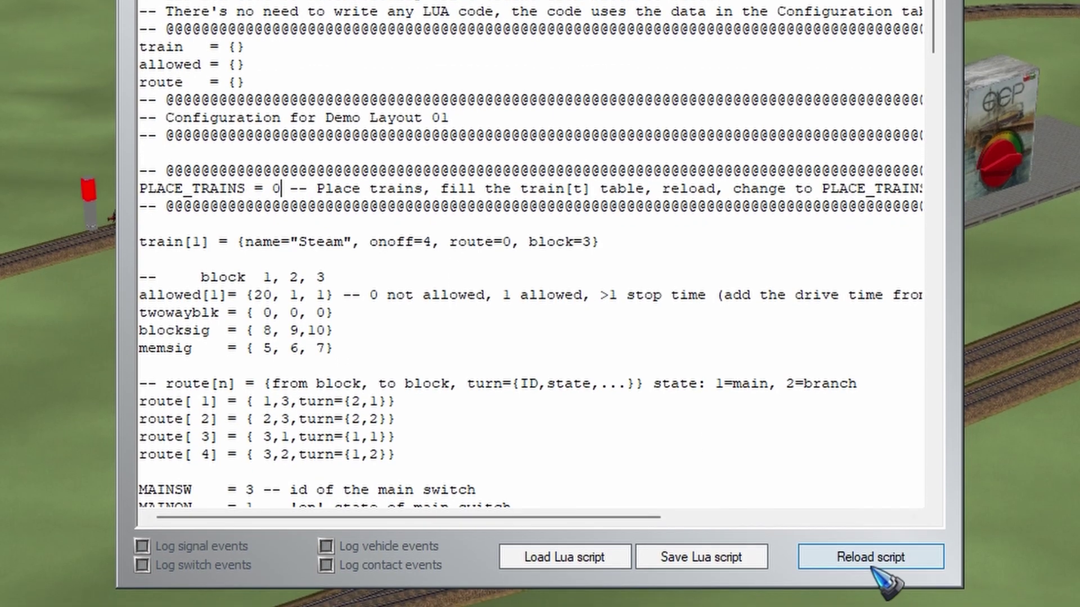
pyautogui.click(870, 547)
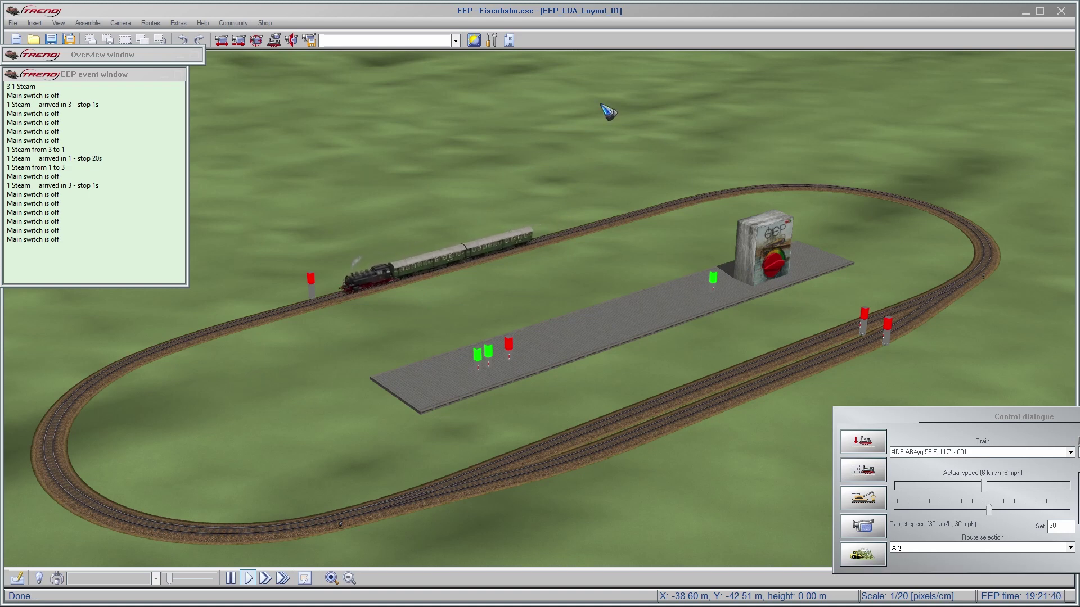
# Step: Set the block 1 value in the script's allowed[1] table to 0 and reload the script
pyautogui.click(508, 40)
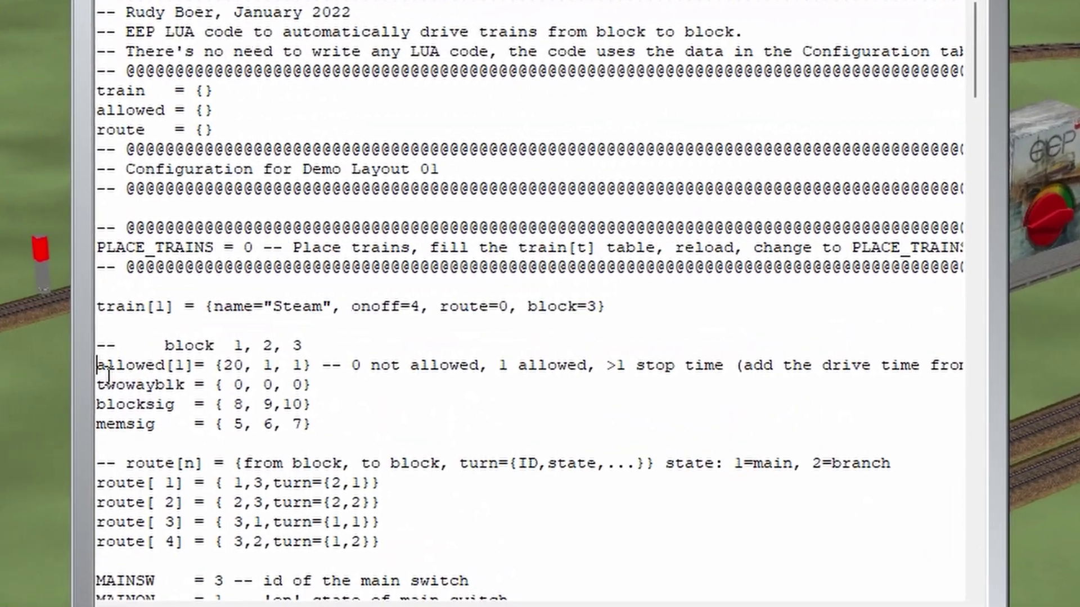
pyautogui.moveTo(206, 349); pyautogui.dragTo(286, 359)
pyautogui.moveTo(176, 383); pyautogui.dragTo(286, 380)
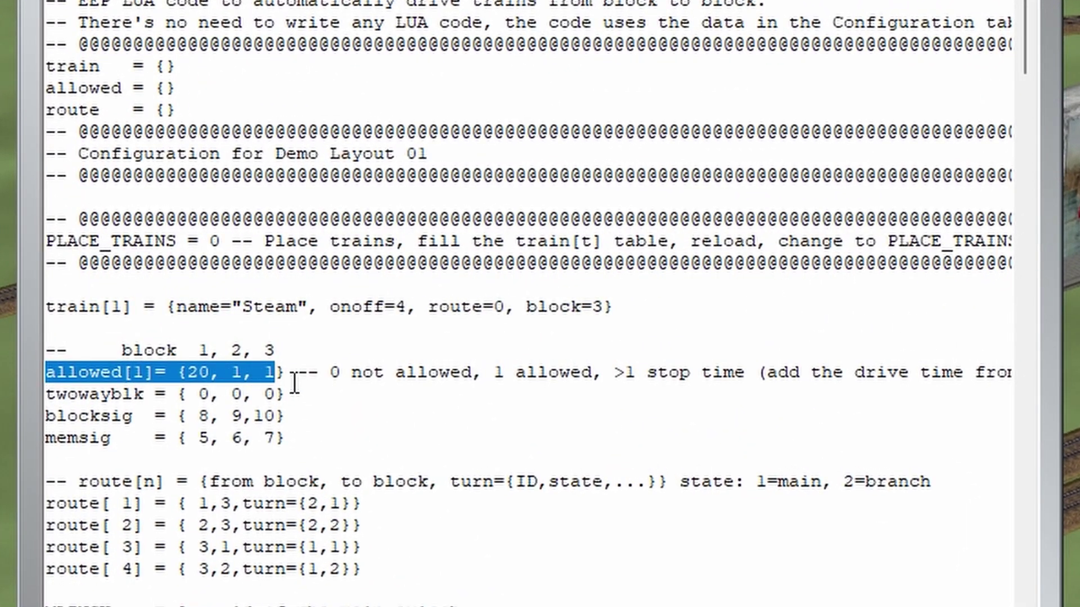
pyautogui.click(275, 381)
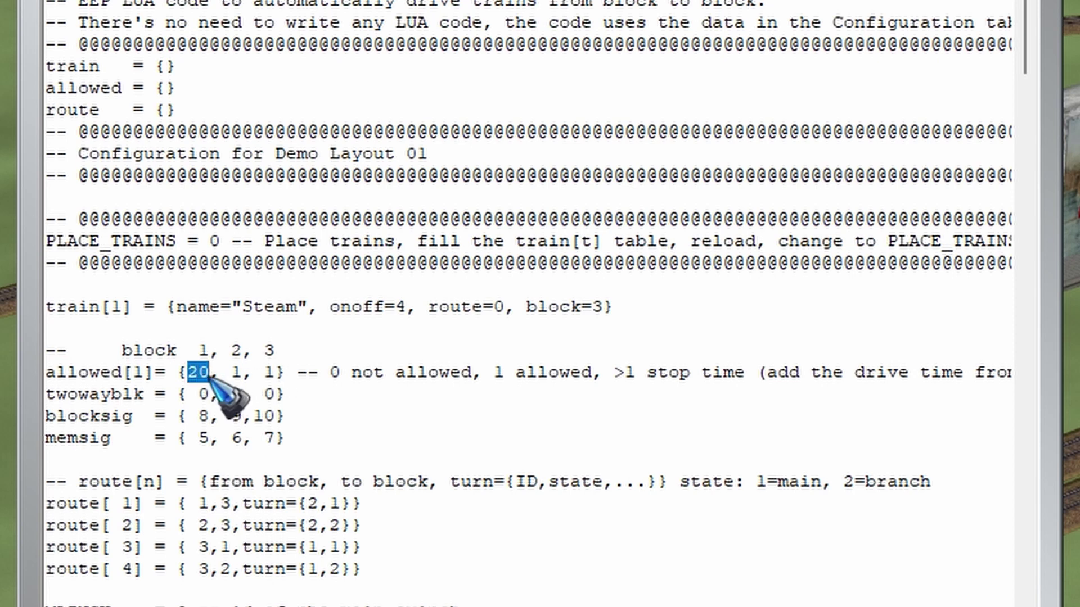
pyautogui.write('0')
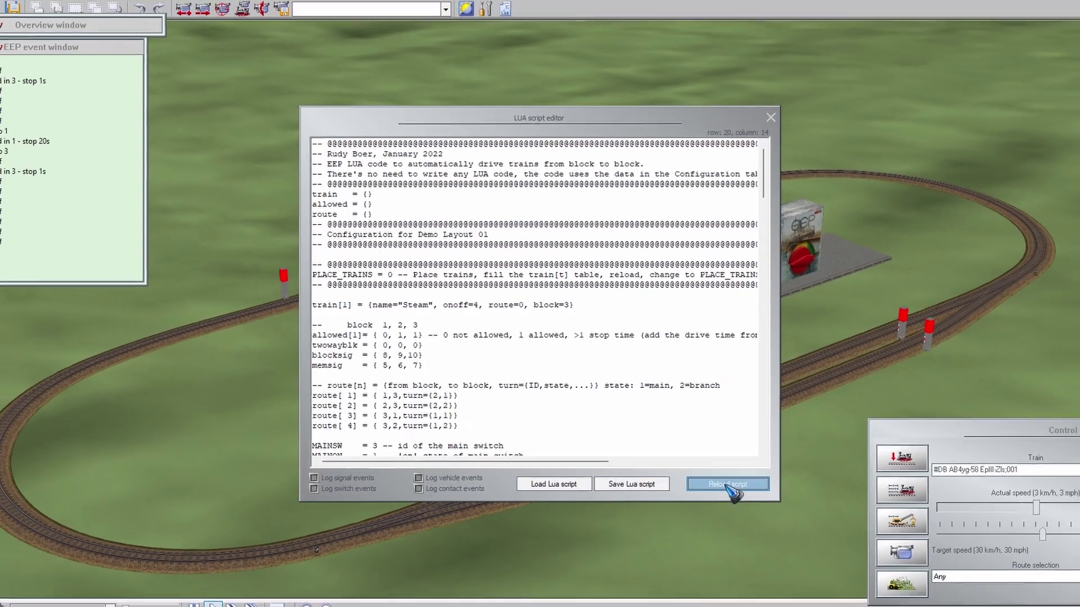
pyautogui.click(727, 484)
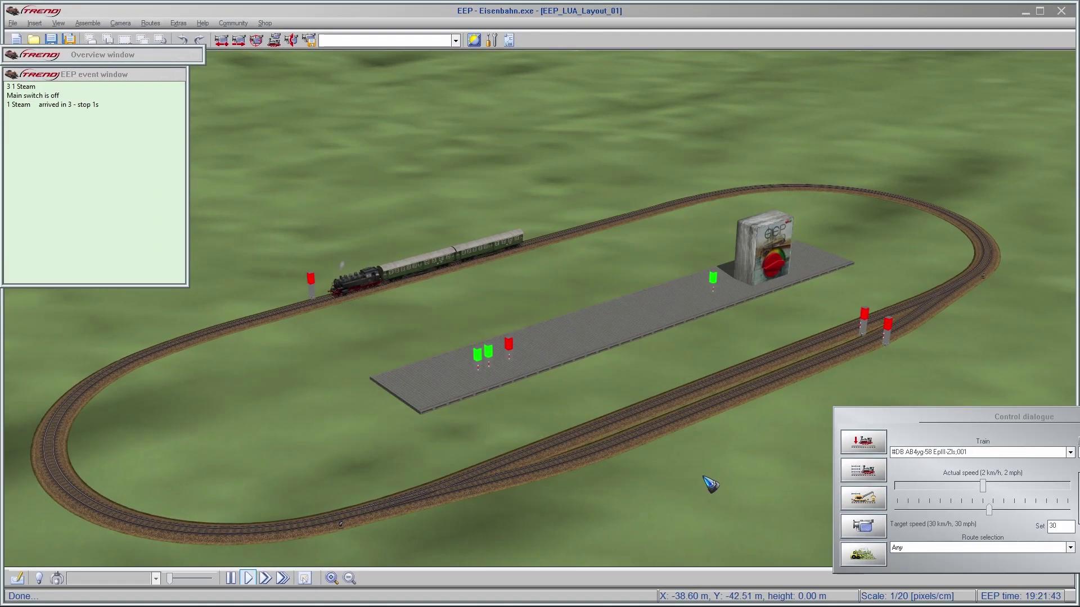